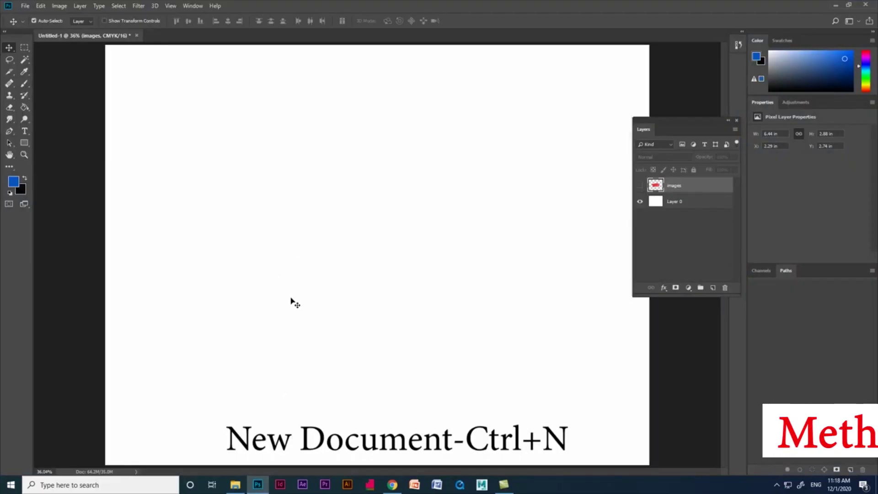
- Open the Brush tool group's flyout (Brush, Pencil, Color Replacement, Mixer Brush) in the toolbar
right_click(25, 83)
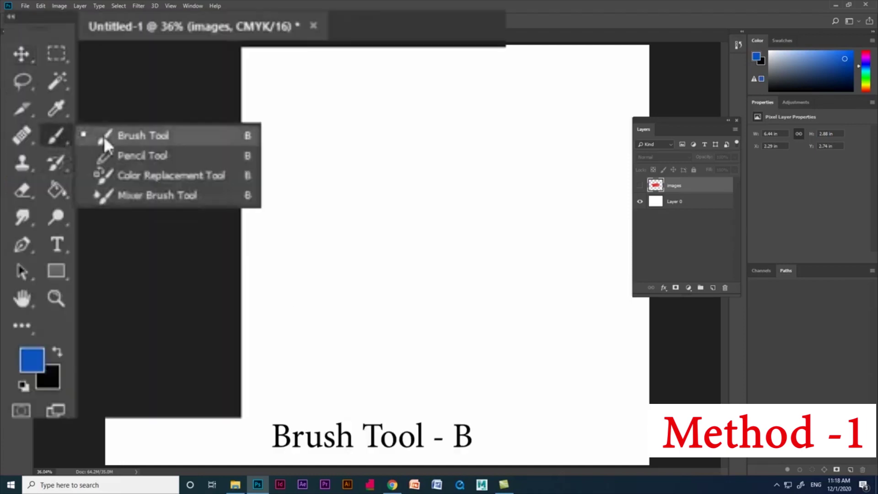
- Select the Brush Tool and choose a 1200 px brush from the Wet Media Brushes presets
click(128, 135)
click(47, 20)
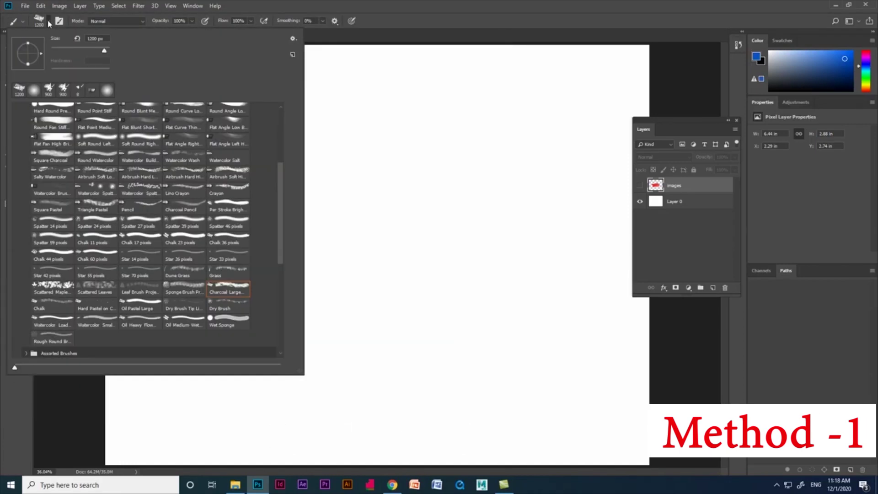
scroll(142, 221, up, 2)
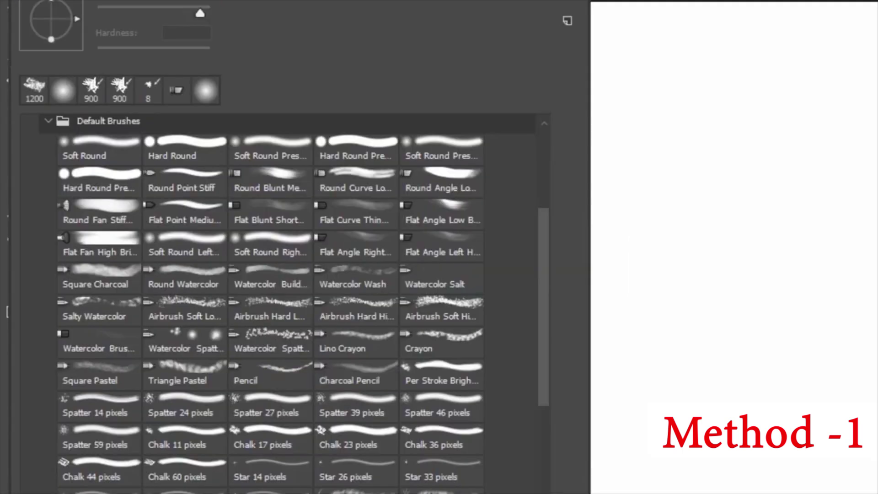
scroll(344, 443, down, 5)
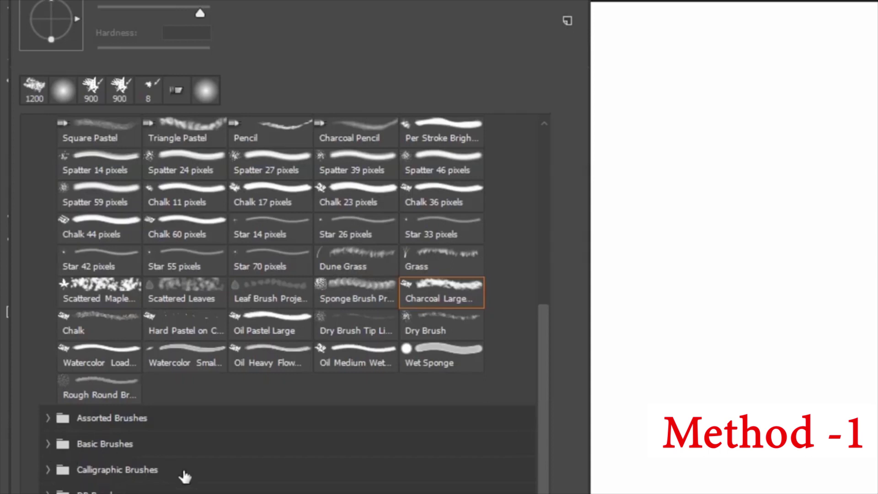
scroll(182, 479, down, 1)
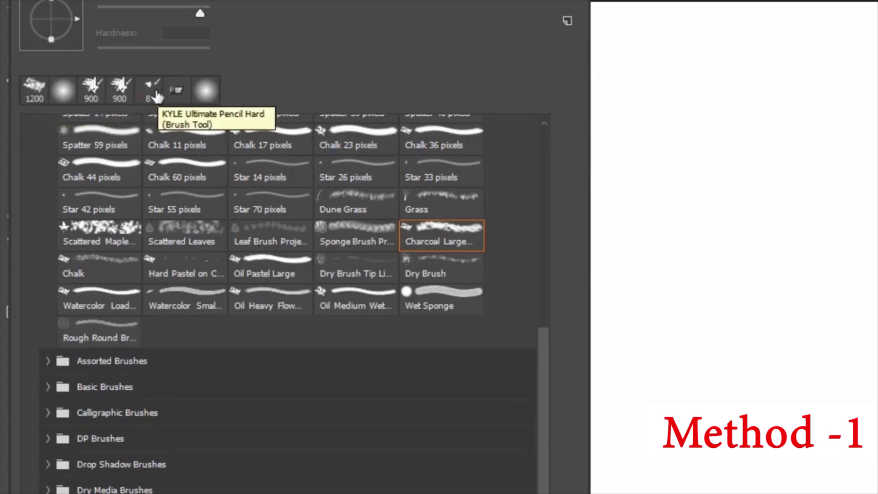
scroll(202, 268, up, 6)
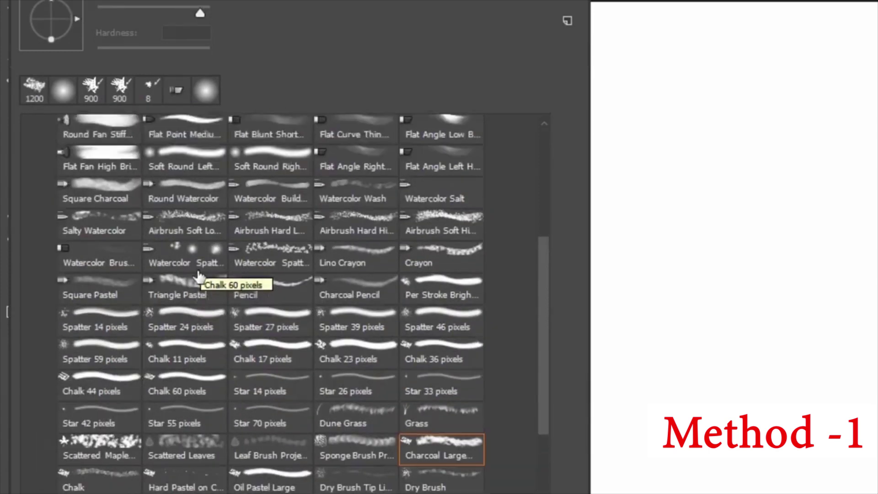
scroll(302, 201, up, 7)
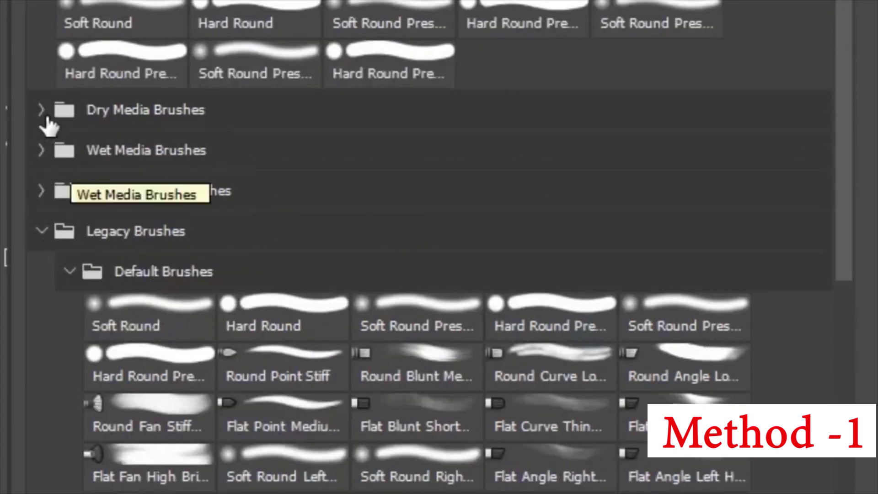
click(40, 153)
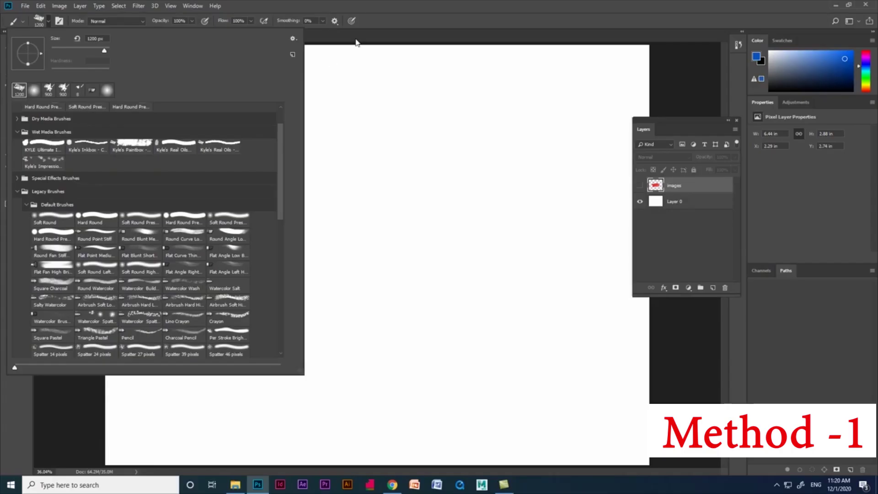
click(355, 42)
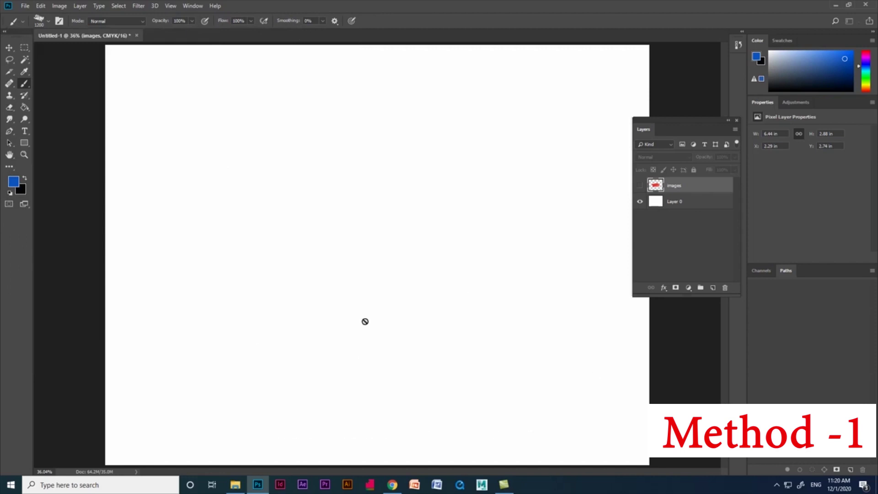
- Add empty Layer 1 above the images layer, check layer visibility, and delete the extra Layer 2
click(712, 288)
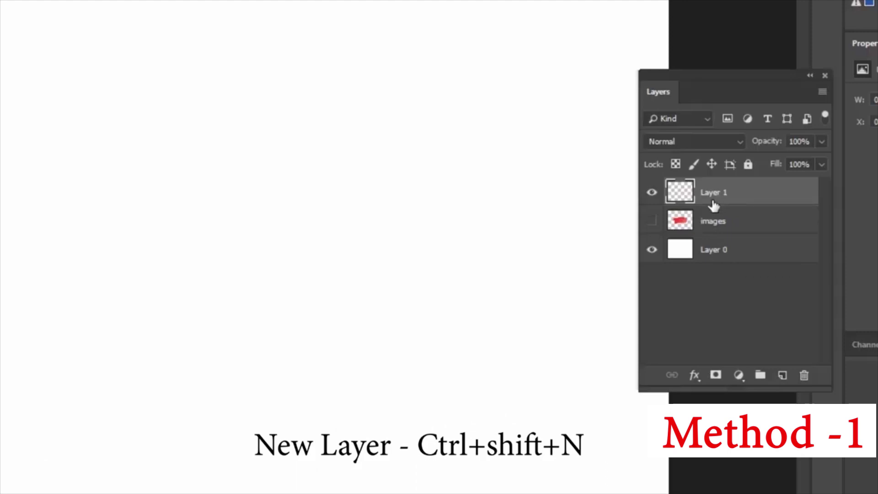
click(652, 249)
click(652, 251)
click(652, 251)
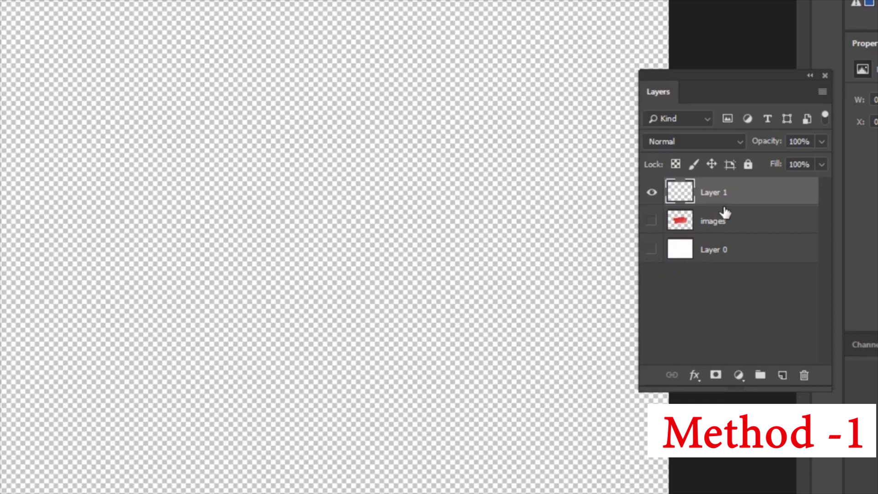
click(652, 249)
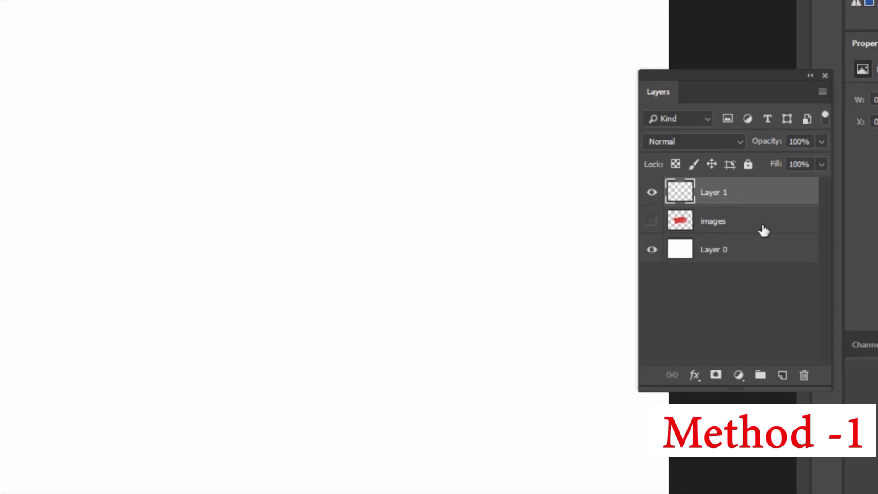
click(652, 192)
click(652, 194)
click(782, 375)
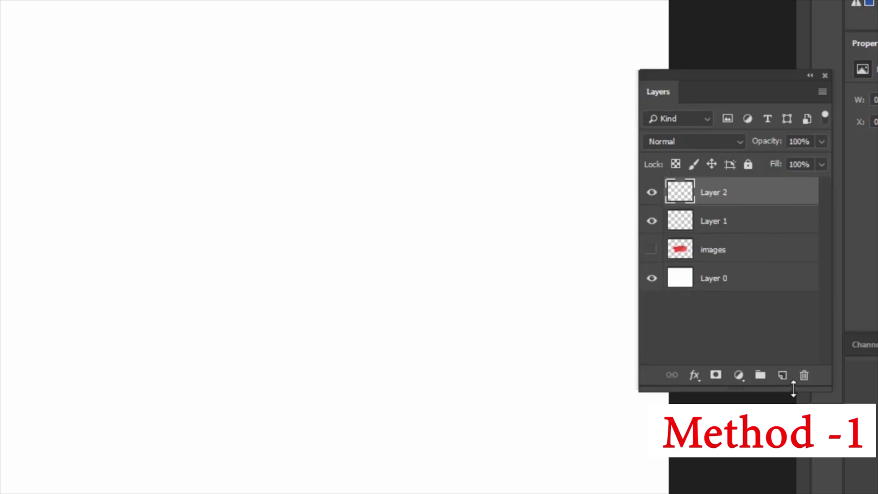
click(803, 375)
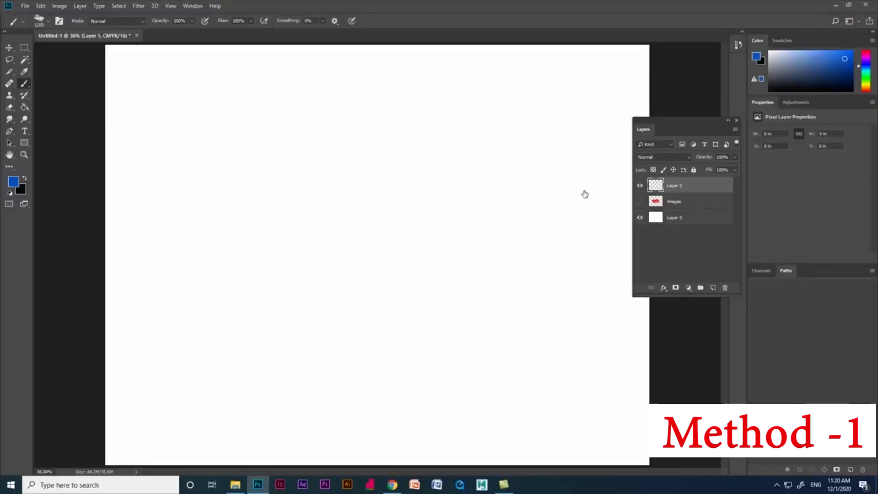
- Paint a broad soft blue stroke across the canvas on Layer 1
click(196, 246)
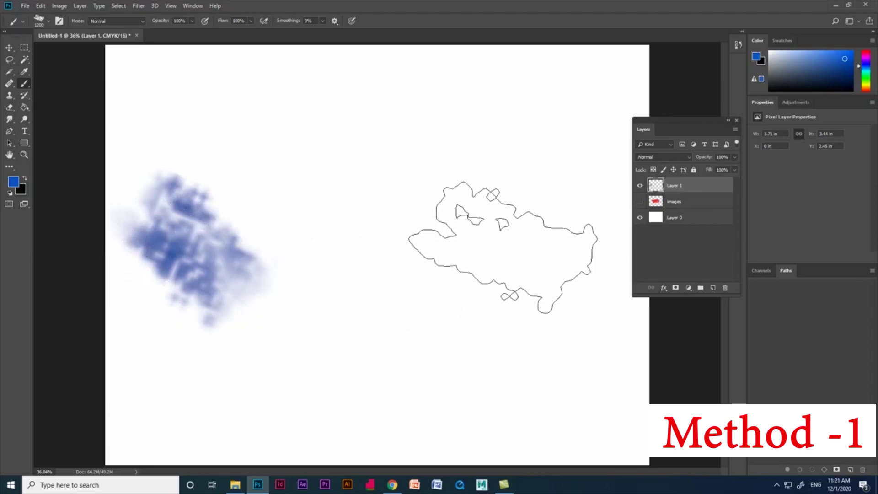
drag(201, 250, 509, 254)
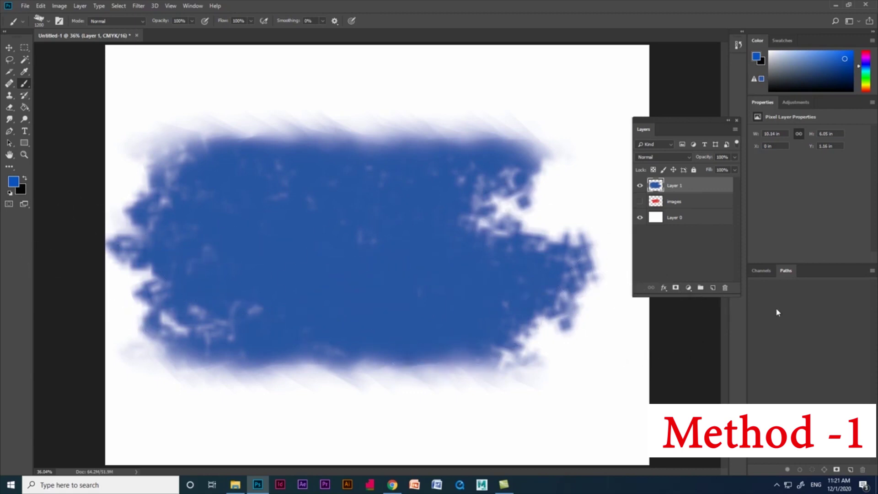
click(639, 186)
- Try another blue stroke on a test layer, delete it, and add an empty layer above the blob
click(711, 288)
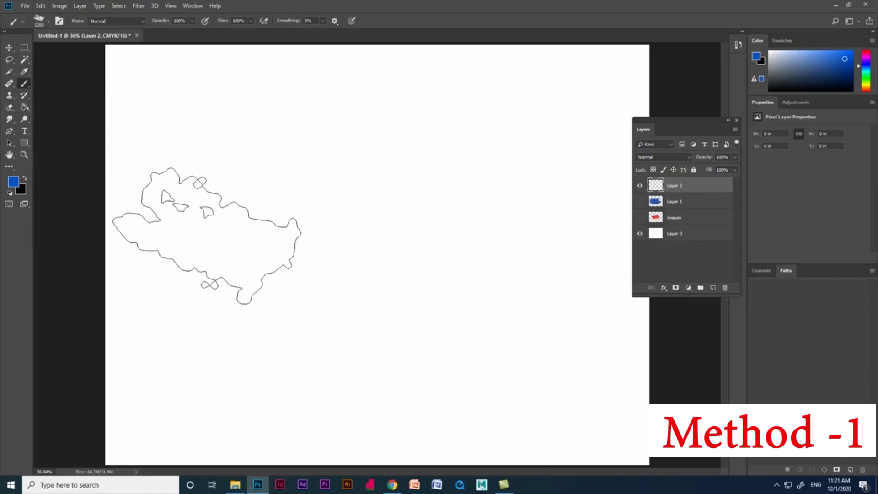
click(210, 242)
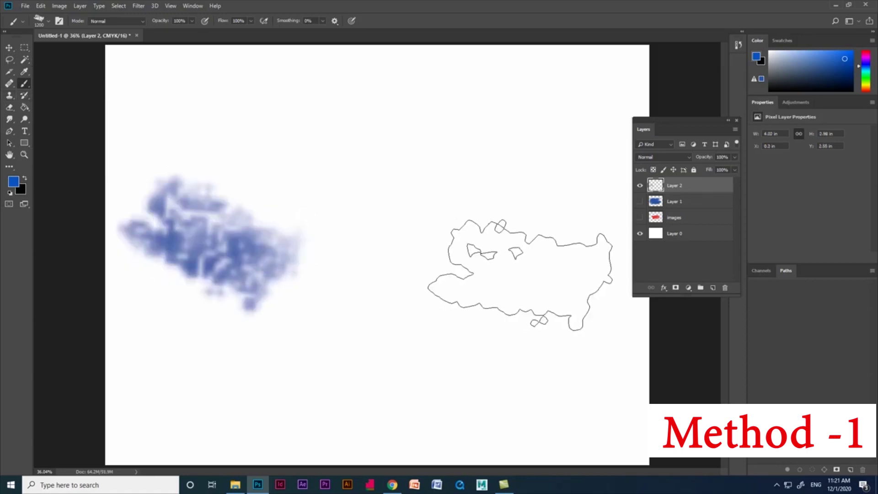
shift+click(526, 239)
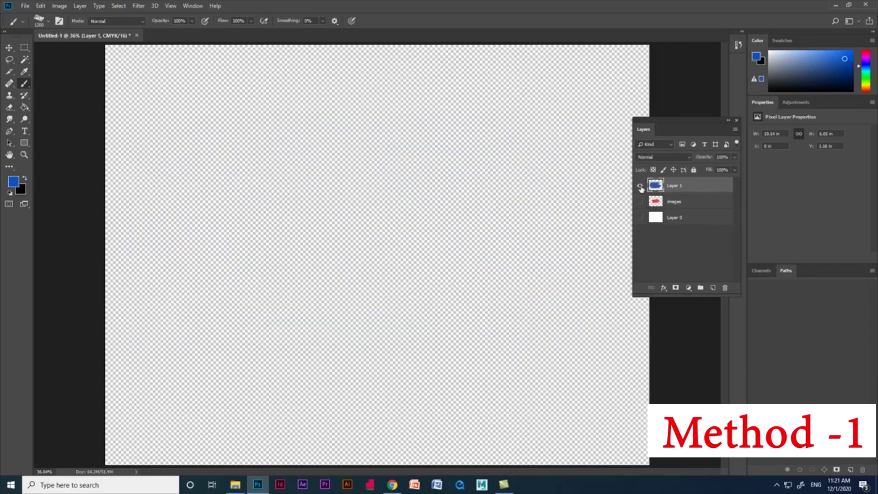
click(640, 185)
click(639, 218)
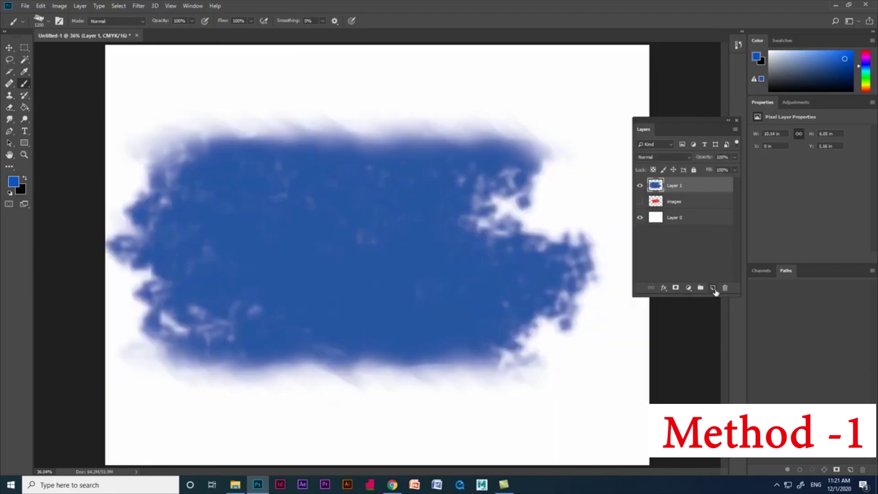
click(713, 288)
- Place the ancient-antique-art pottery photo embedded and clip it to the blue blob
click(26, 6)
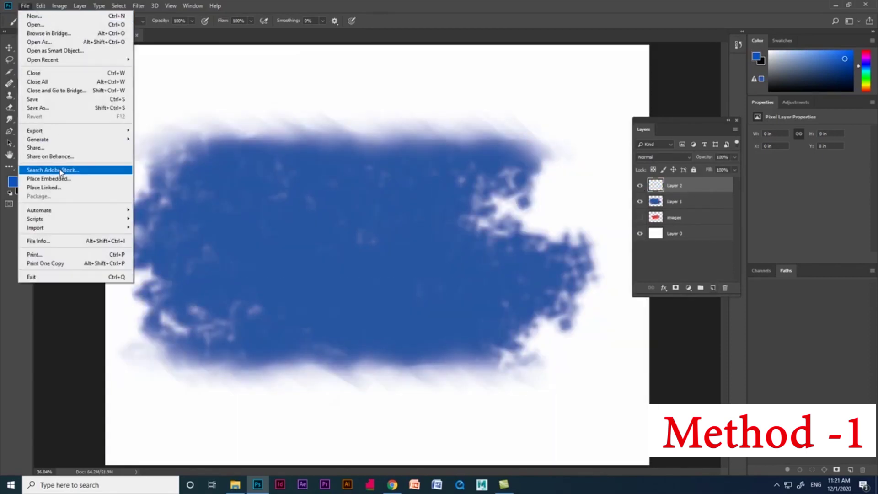
click(46, 168)
click(611, 399)
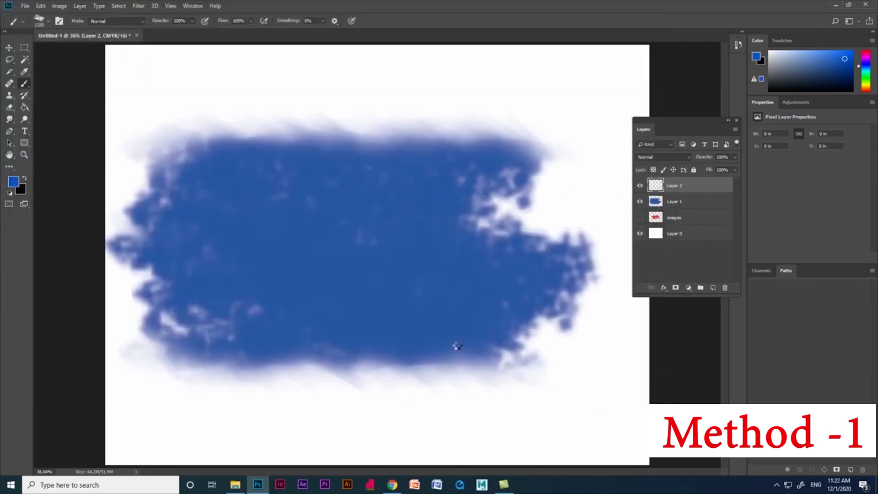
key(Return)
right_click(690, 187)
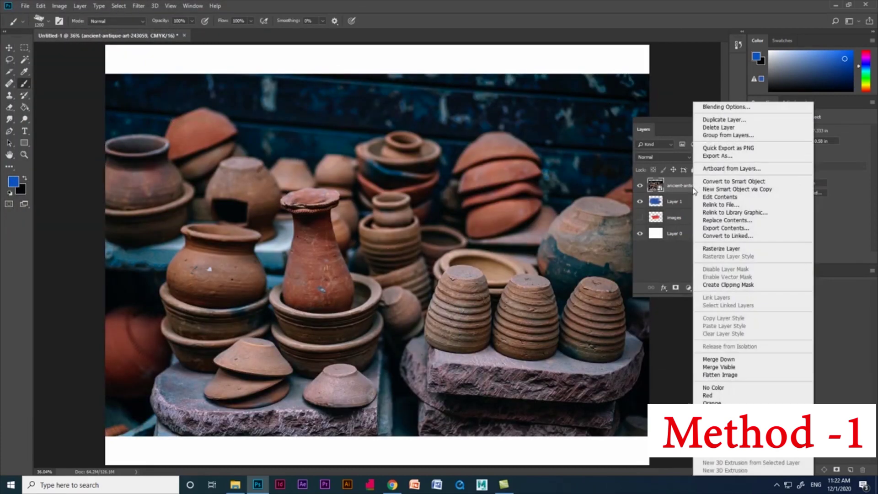
click(729, 285)
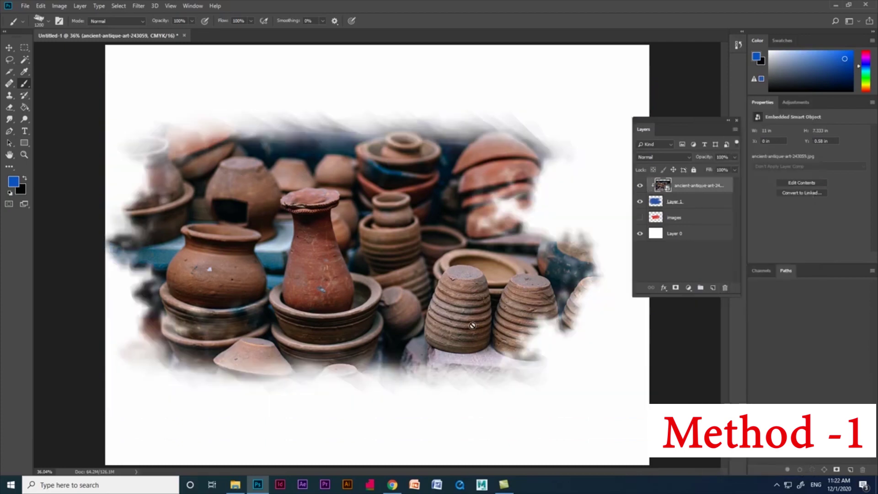
- Shrink the pottery photo slightly and reposition it within the blue blob
click(640, 185)
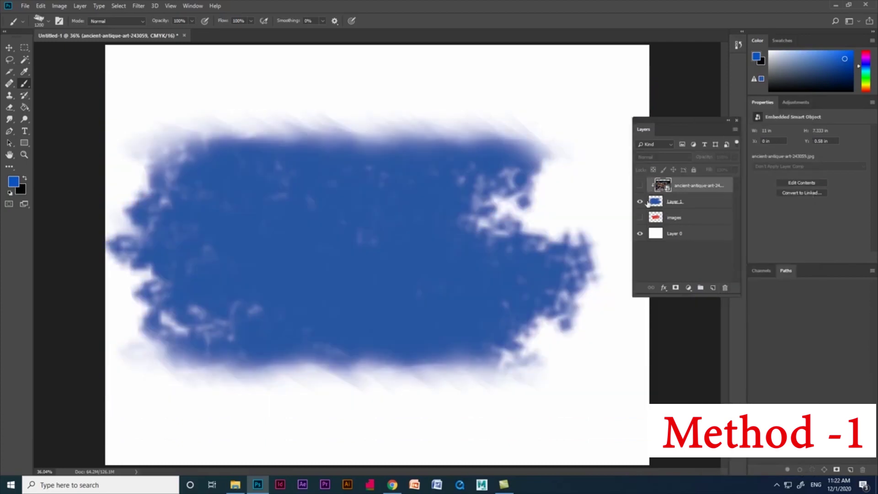
click(640, 185)
click(2, 50)
mouse_move(370, 251)
mouse_down()
mouse_move(354, 240)
mouse_move(369, 258)
mouse_up()
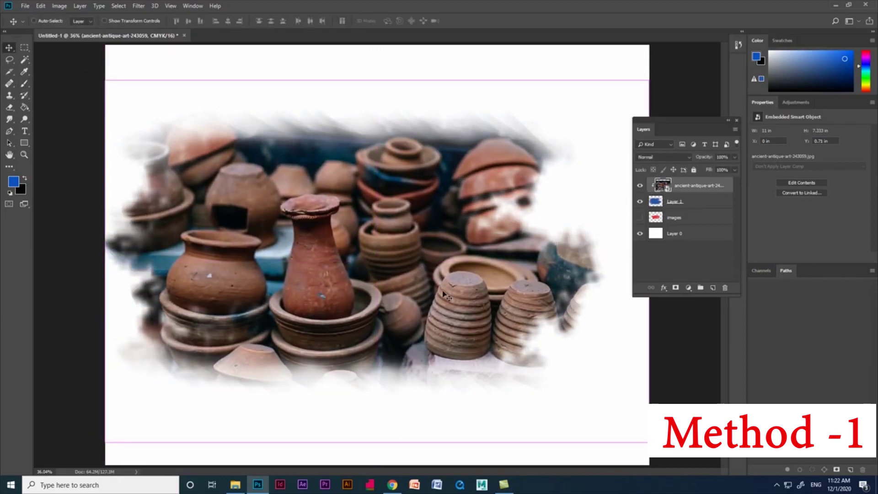
key(ctrl+t)
drag(648, 442, 622, 425)
drag(533, 290, 507, 289)
key(Return)
click(693, 209)
drag(370, 256, 396, 267)
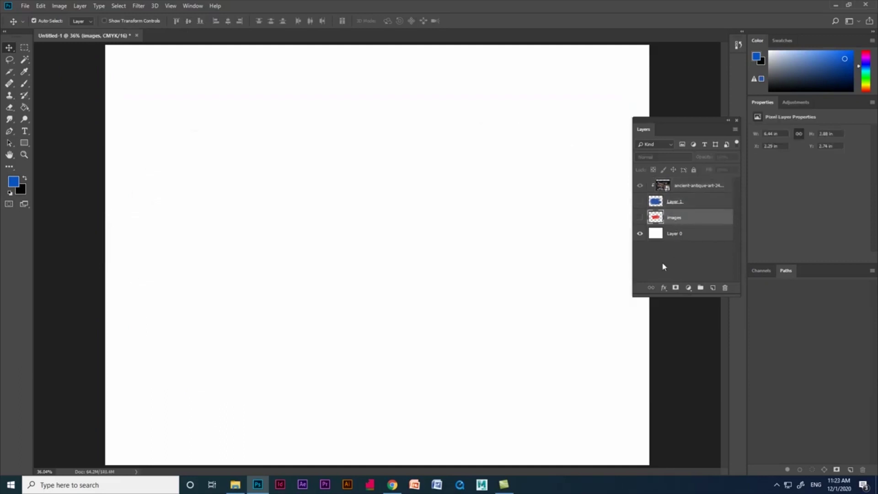
- Toggle the red brush-stroke images layer's visibility repeatedly, leaving it visible
click(639, 218)
click(639, 218)
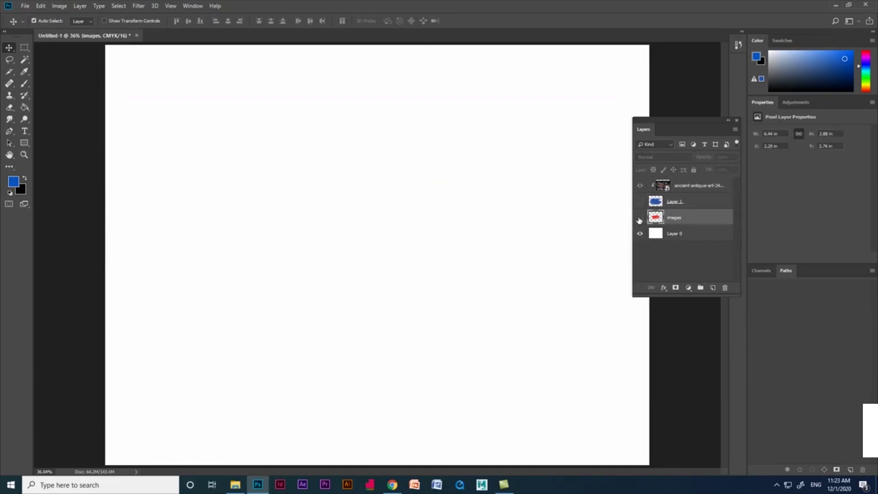
click(640, 218)
click(640, 218)
click(640, 218)
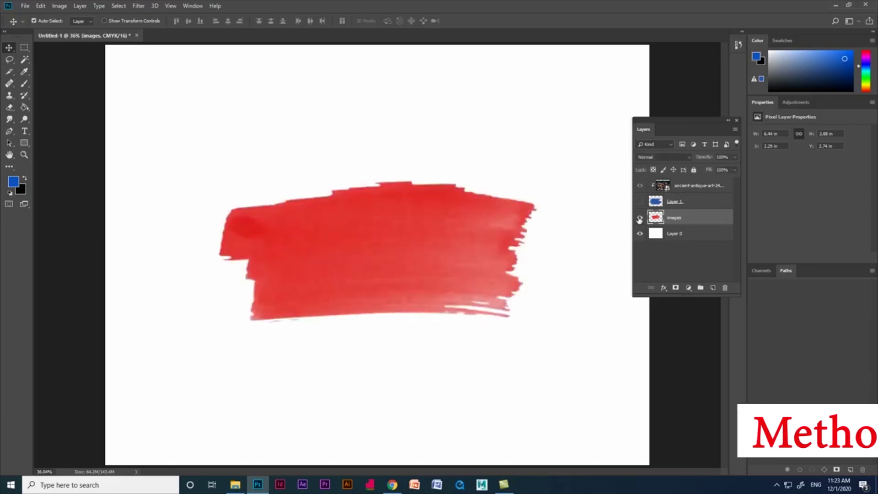
click(640, 218)
click(640, 218)
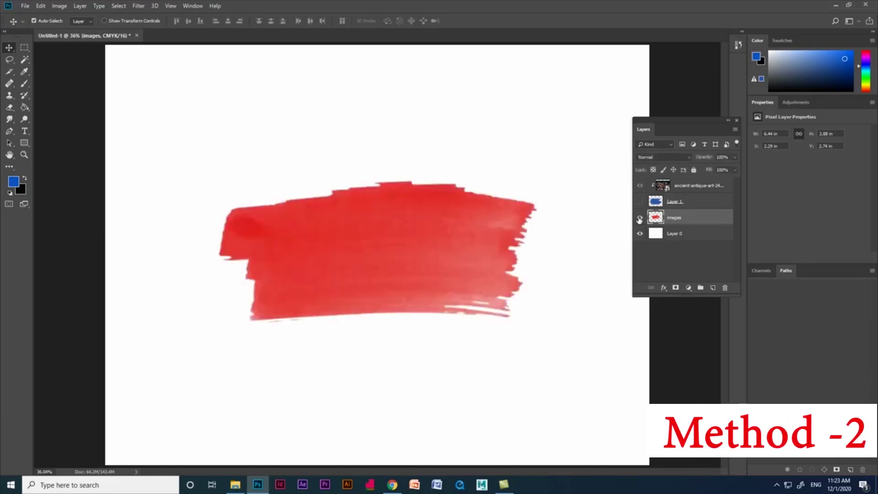
click(639, 218)
click(640, 218)
click(640, 218)
click(639, 219)
- Add a new layer and place 149835_thumb_665.jpg embedded above the red stroke
click(713, 288)
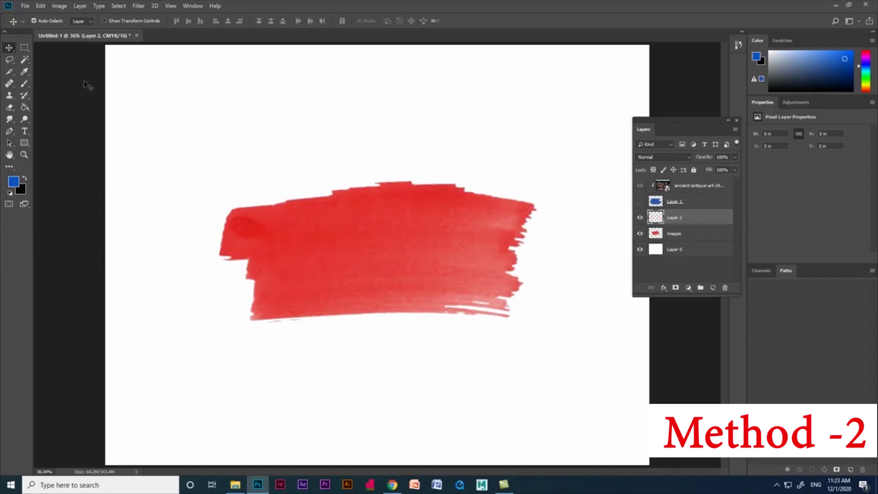
click(24, 7)
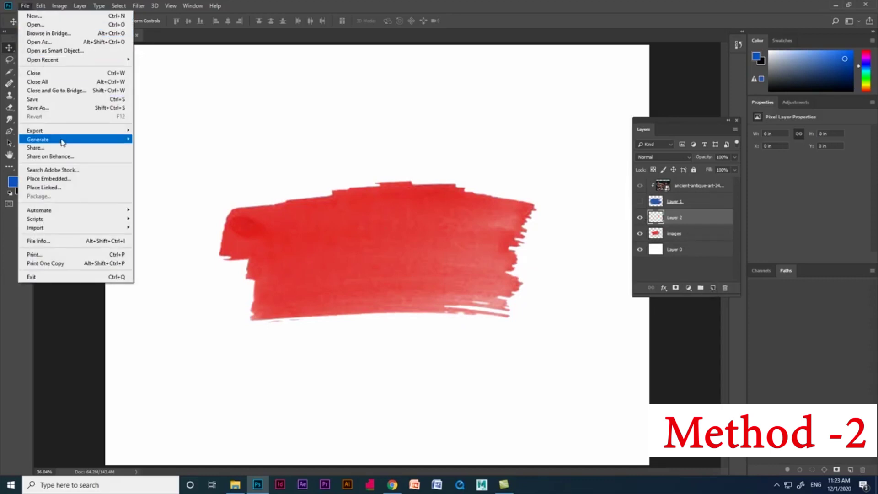
click(83, 179)
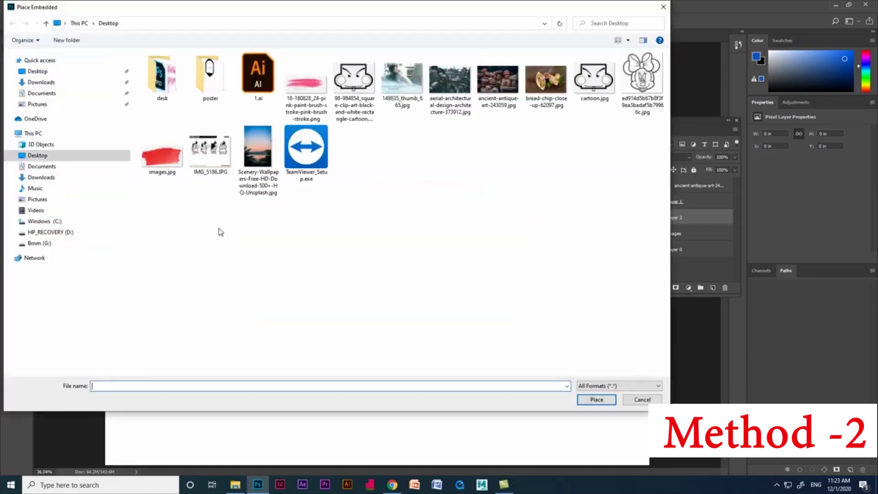
click(409, 82)
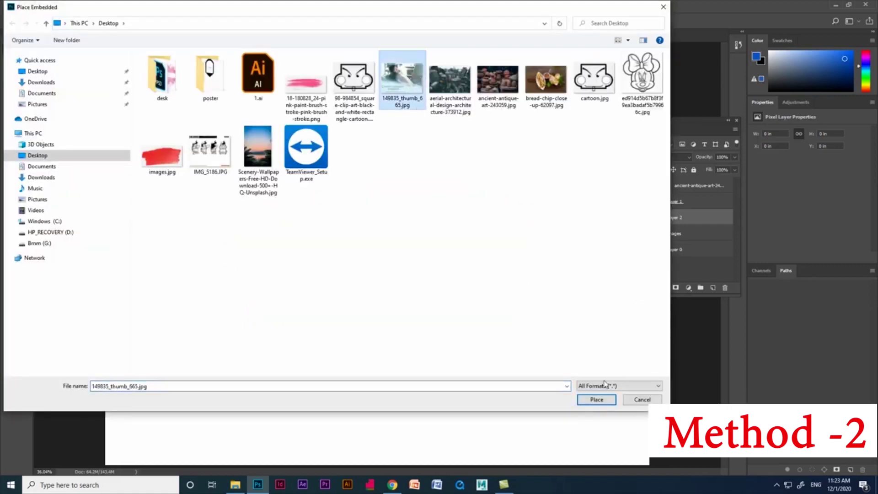
click(612, 400)
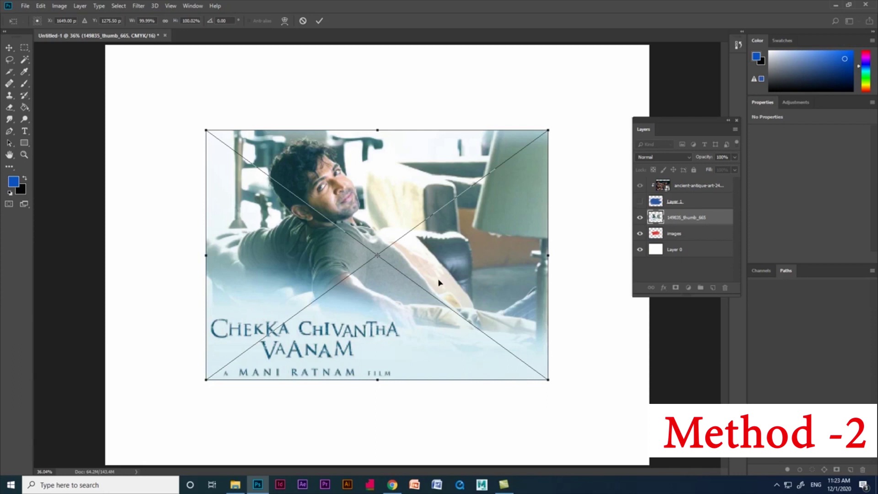
- Commit the 149835_thumb_665 placement and make it a clipping mask on the red stroke
key(Return)
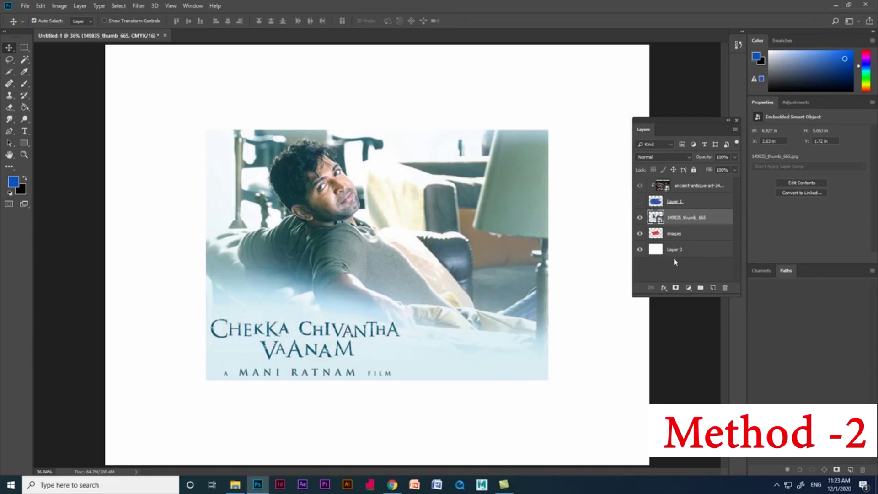
right_click(703, 226)
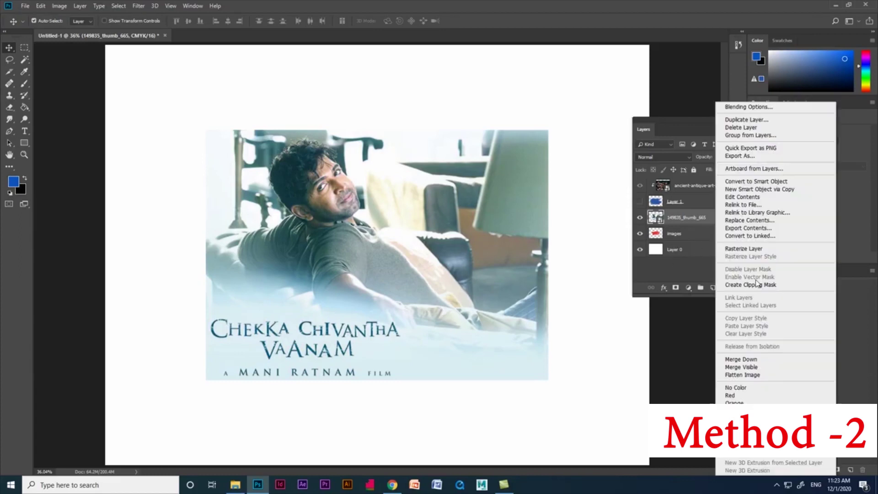
click(743, 285)
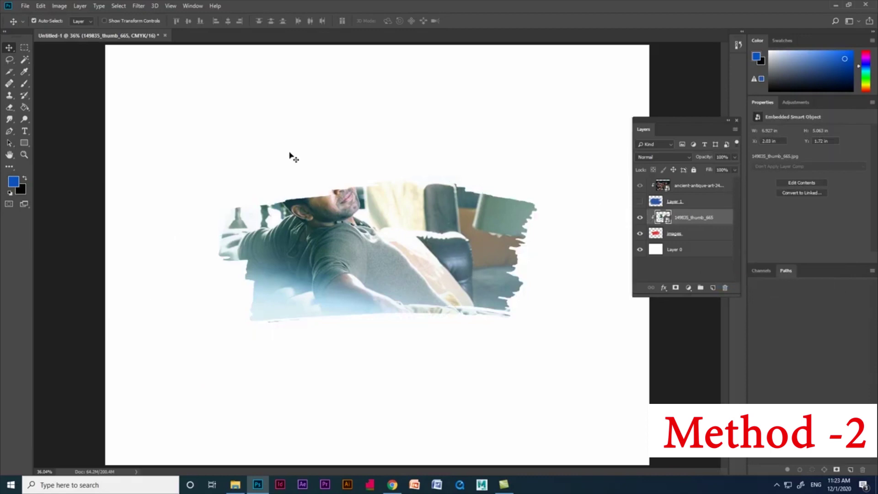
- Shrink the clipped photo to about 78% and enlarge the red brush stroke
key(ctrl+t)
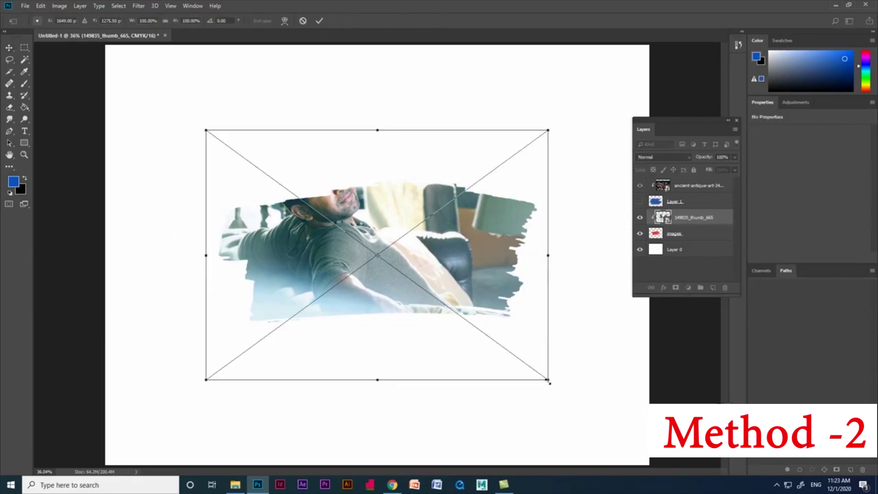
drag(549, 380, 511, 352)
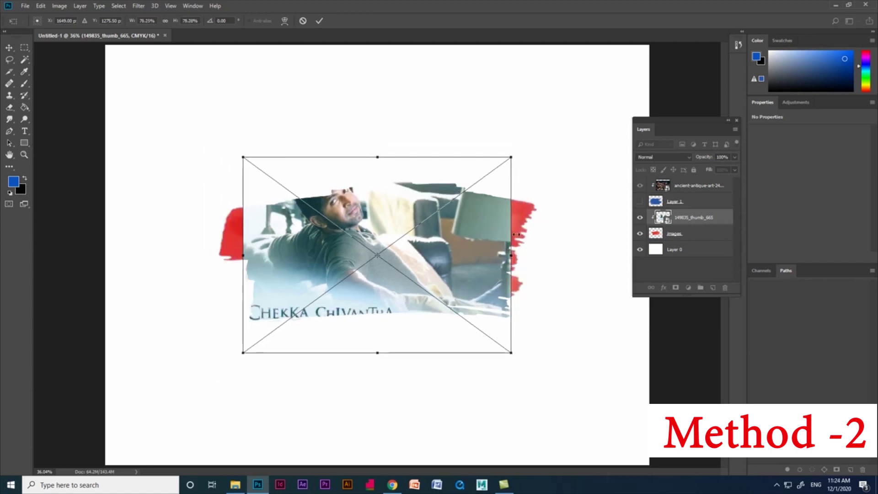
key(Return)
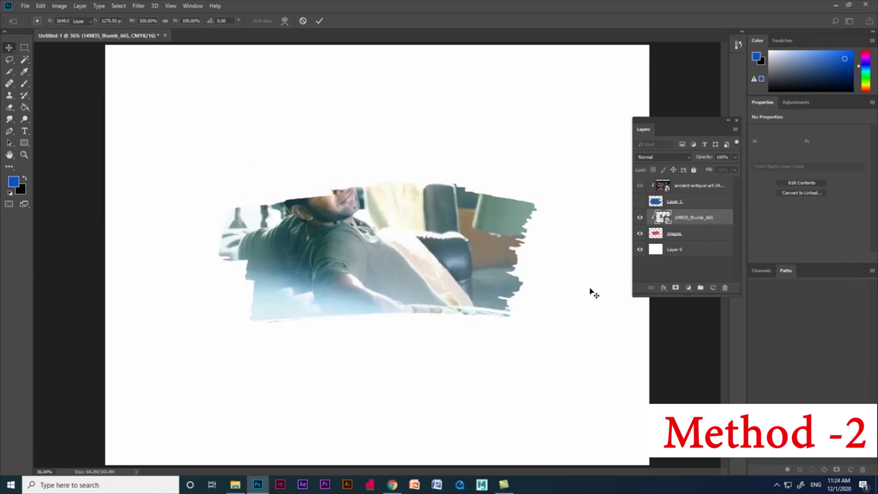
click(690, 237)
key(ctrl+t)
drag(544, 324, 598, 399)
drag(377, 235, 366, 225)
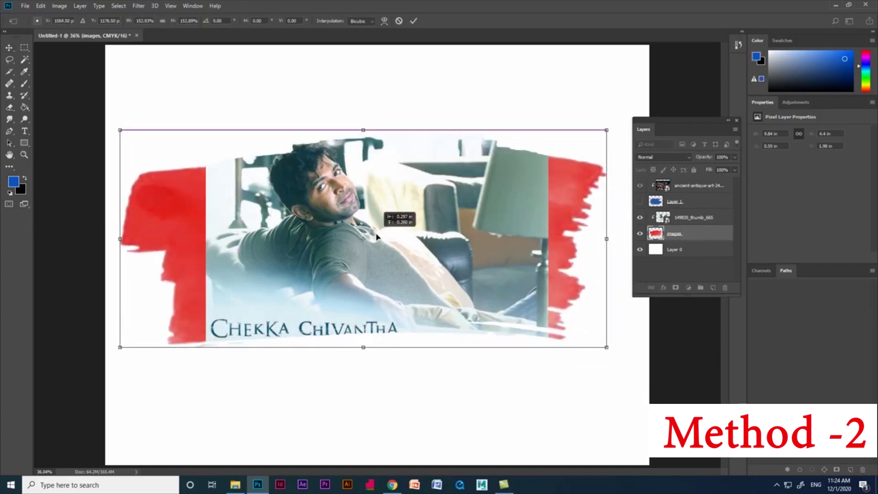
key(Return)
- Move the photo down-left and enlarge it to about 144%
click(699, 218)
drag(428, 208, 413, 234)
key(ctrl+t)
drag(534, 401, 611, 457)
drag(423, 256, 424, 270)
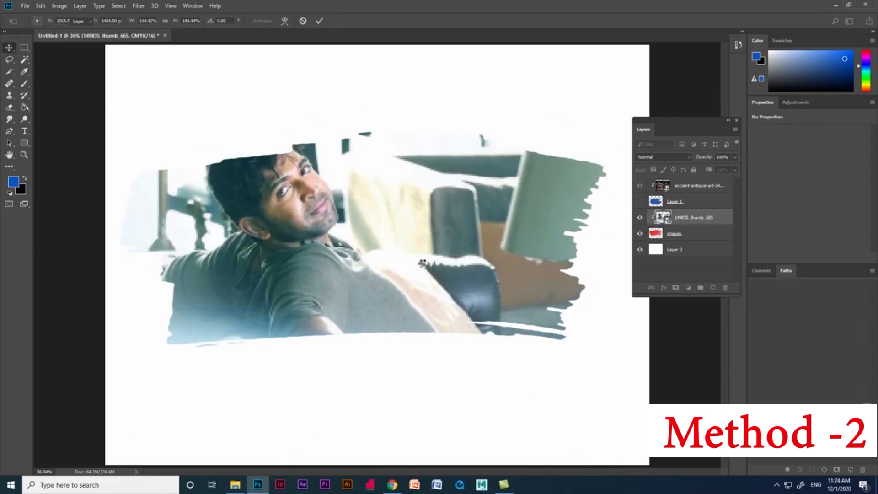
key(Return)
- Move the brush stroke left and down and enlarge it to about 118%
click(690, 238)
key(ctrl+t)
drag(458, 256, 393, 268)
drag(546, 115, 588, 82)
drag(364, 242, 355, 266)
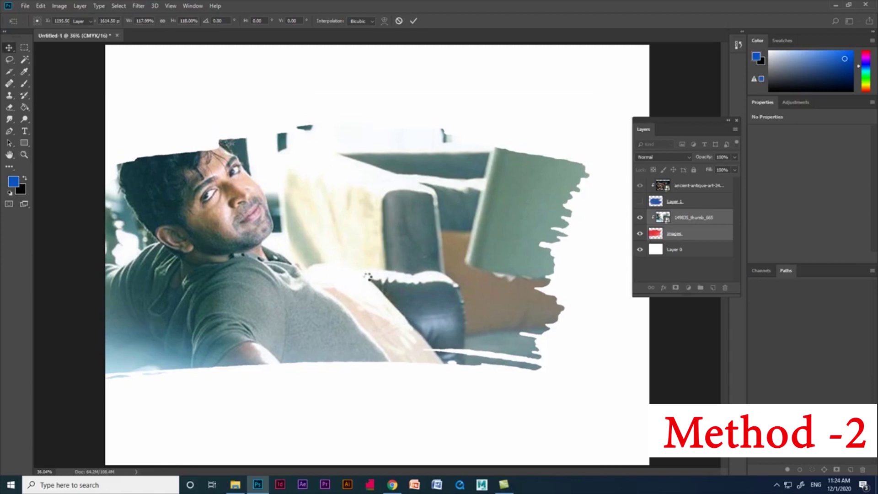
key(Return)
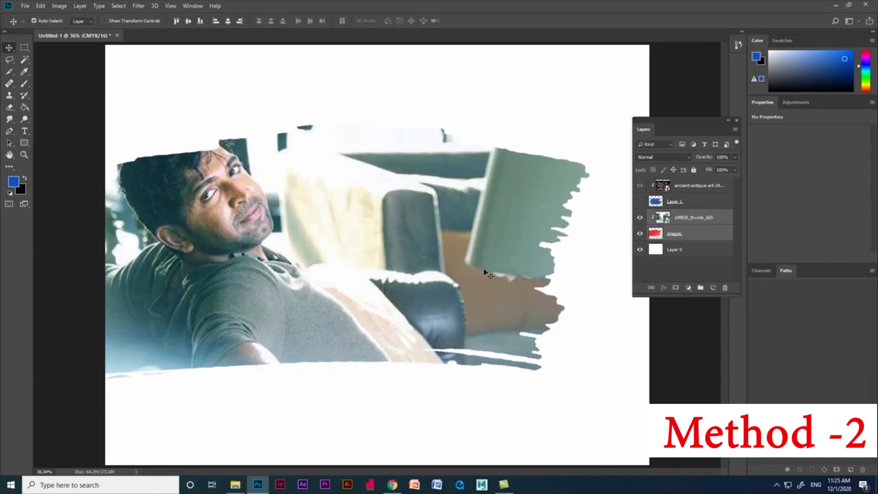
- Group the four upper layers down to images into Group 1 and hide it
shift+click(693, 187)
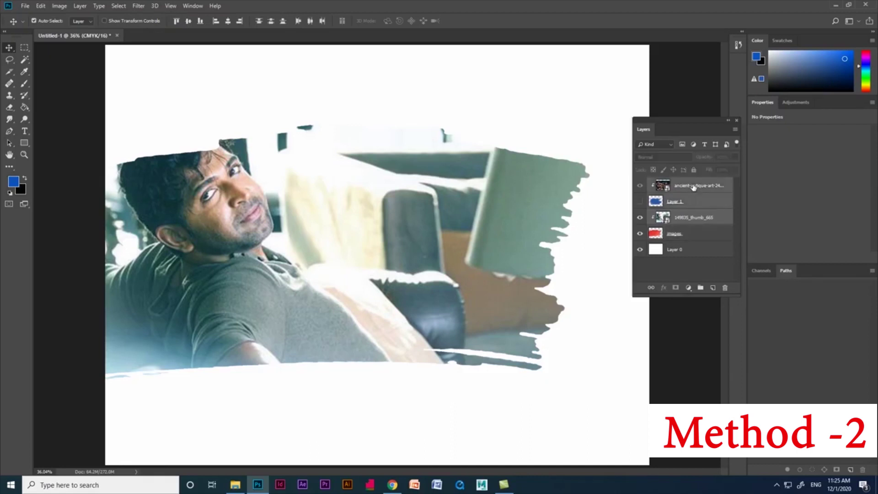
click(692, 236)
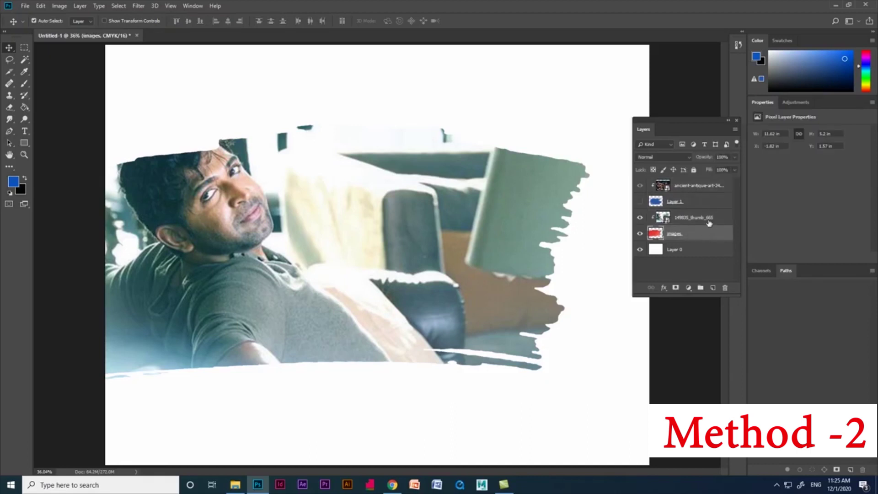
shift+click(693, 186)
key(ctrl+g)
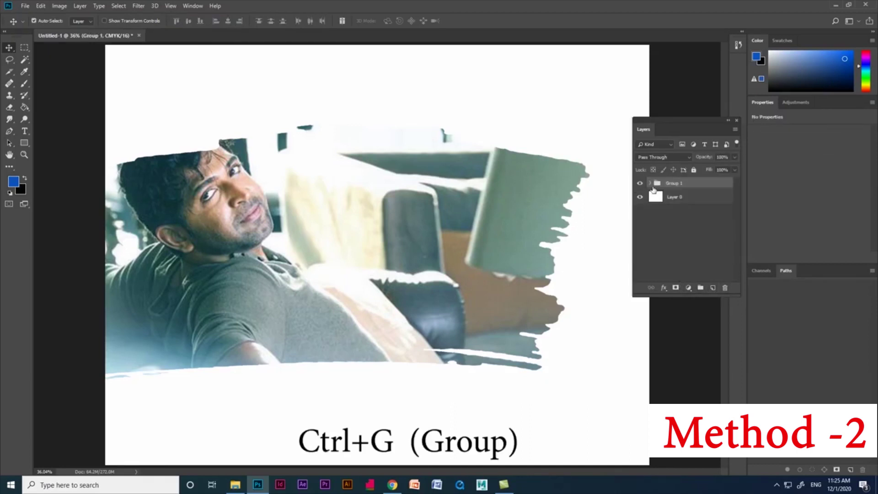
click(640, 184)
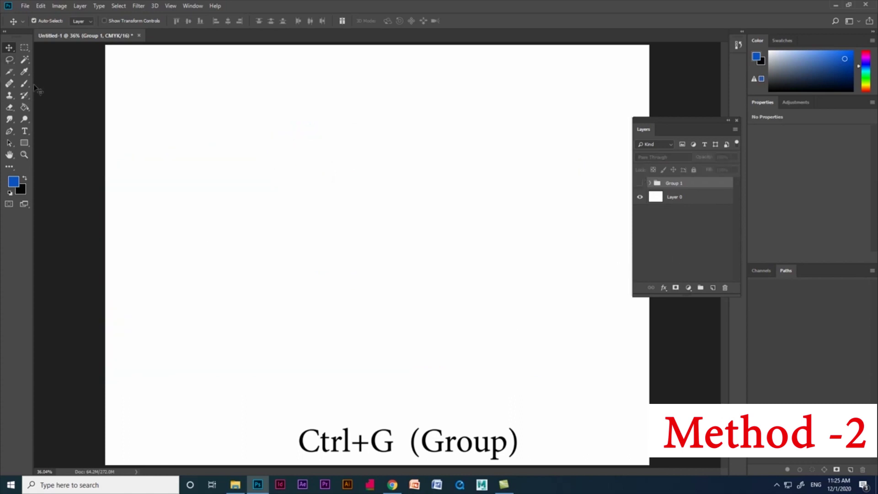
drag(23, 87, 50, 85)
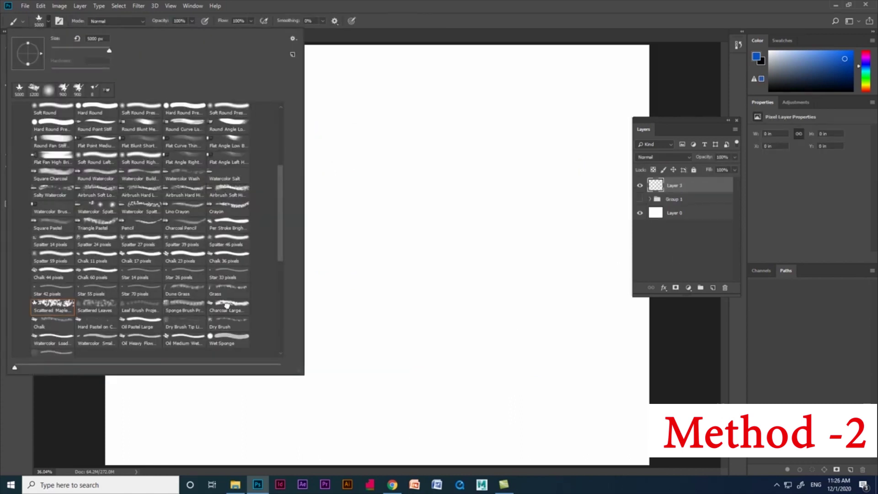
- Paint a soft blue blob across most of Layer 3 with the Charcoal Large brush at 1800 px
click(227, 305)
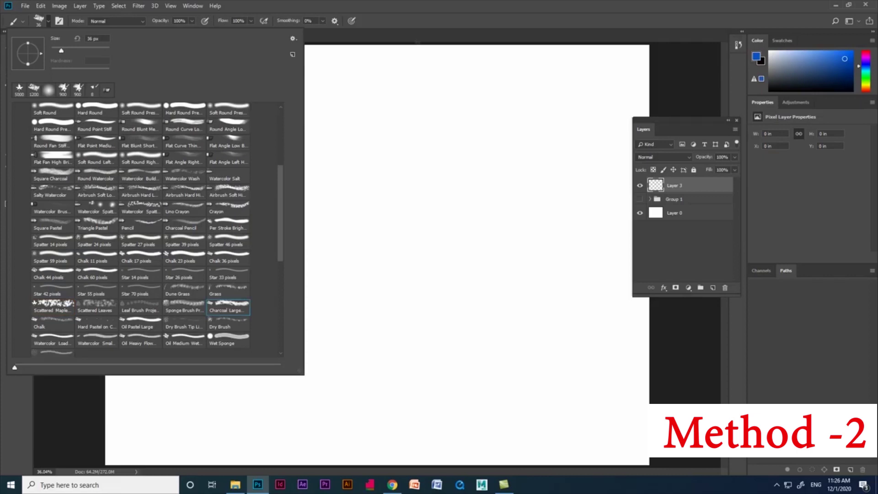
click(428, 19)
key(bracketright)
key(bracketright)
key(bracketright)
key(bracketright)
key(bracketright)
key(bracketright)
key(bracketright)
key(bracketright)
key(bracketright)
key(bracketright)
key(bracketright)
key(bracketright)
key(bracketright)
key(bracketright)
key(bracketright)
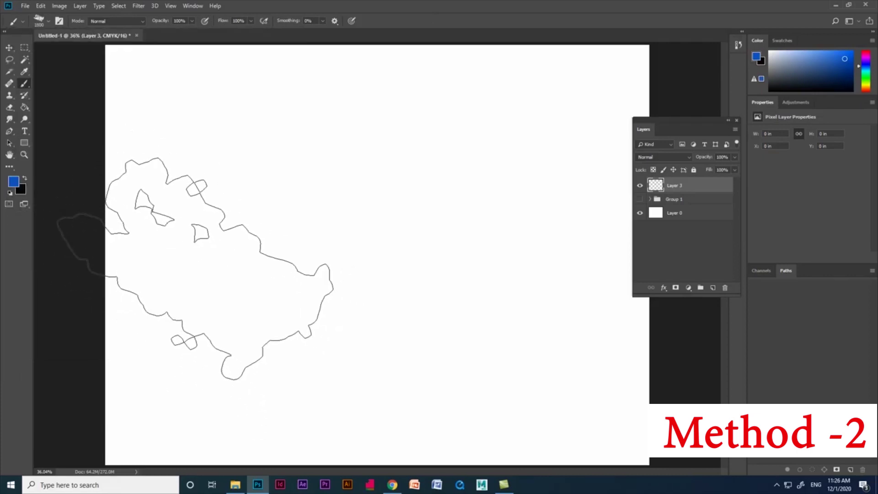
click(195, 269)
mouse_move(503, 252)
mouse_down()
mouse_move(513, 251)
mouse_move(500, 225)
mouse_up()
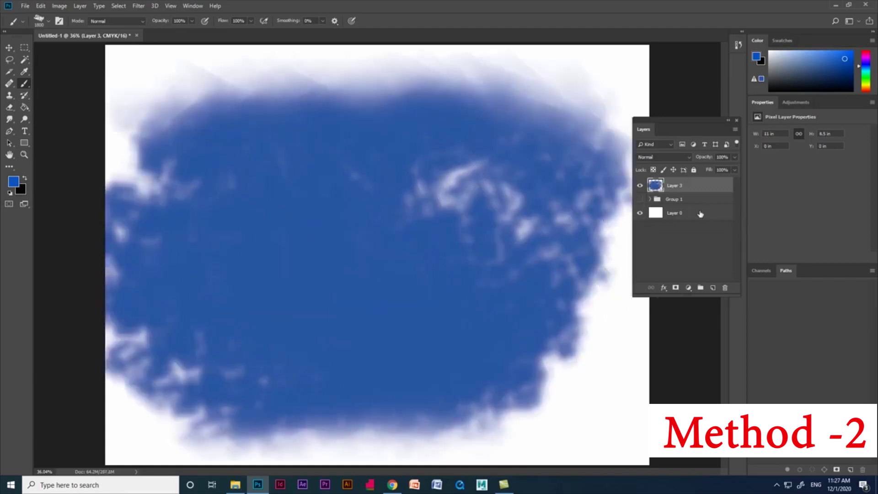
- Scale the blue blob down and stretch it leftward, then add an empty Layer 4 above
key(ctrl+t)
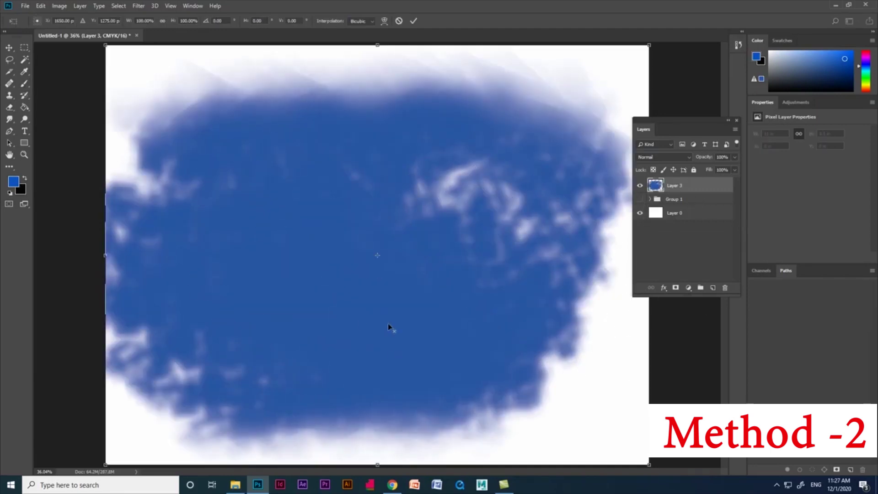
scroll(387, 323, down, 3)
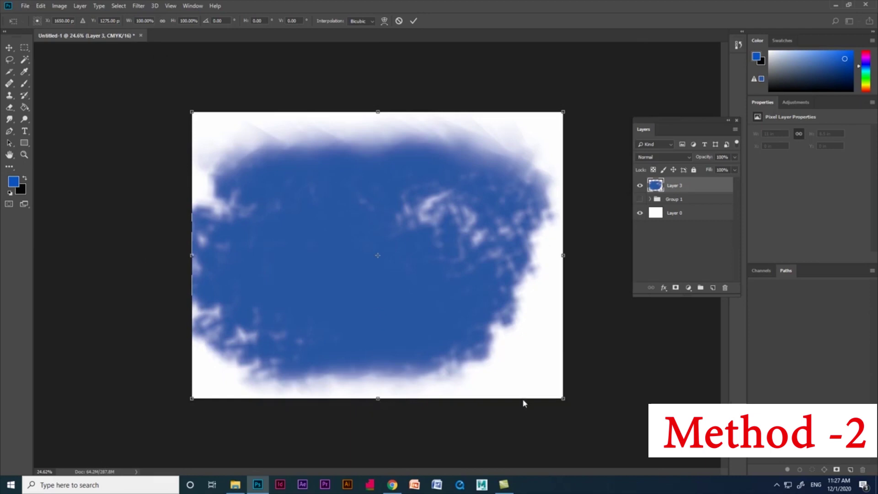
drag(562, 397, 533, 363)
drag(226, 255, 172, 254)
key(Return)
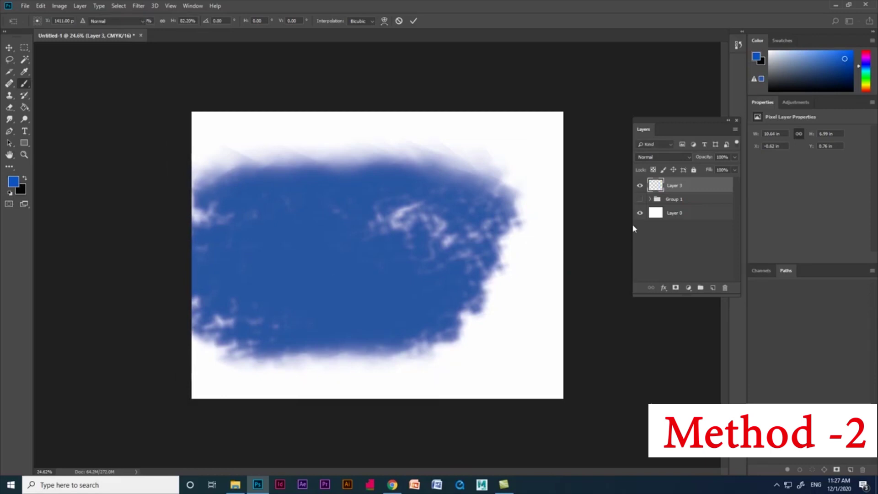
key(b)
click(712, 287)
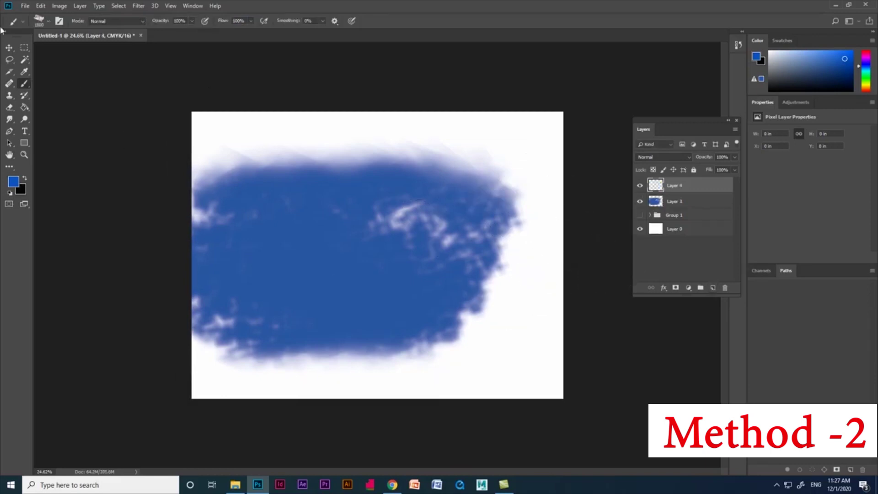
- Place the bread-chip-close-up-62097 photo as an embedded layer
click(26, 6)
click(56, 179)
click(544, 92)
click(596, 399)
key(Return)
- Clip the bread-chip photo into the blue blob and shift it left
right_click(705, 185)
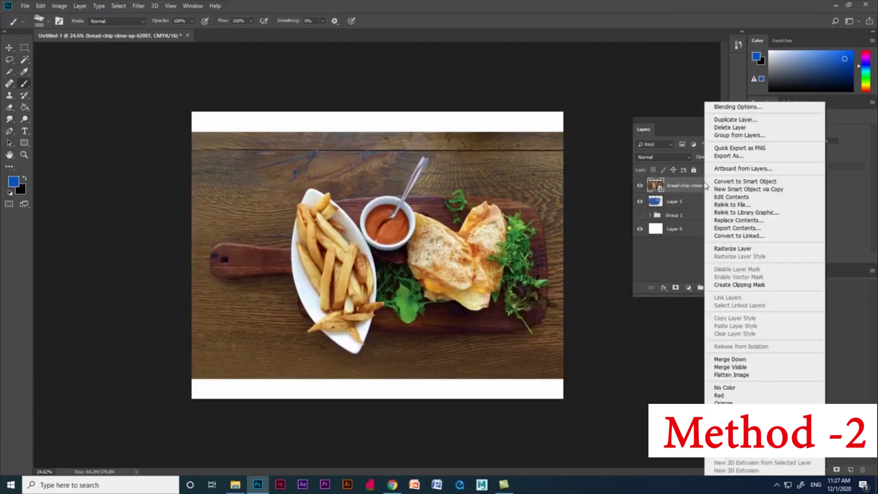
click(739, 284)
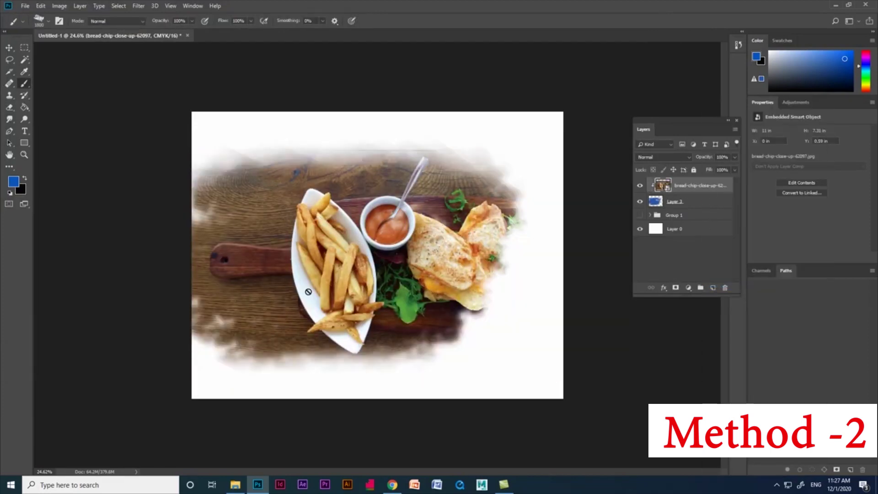
click(10, 48)
drag(364, 234, 314, 234)
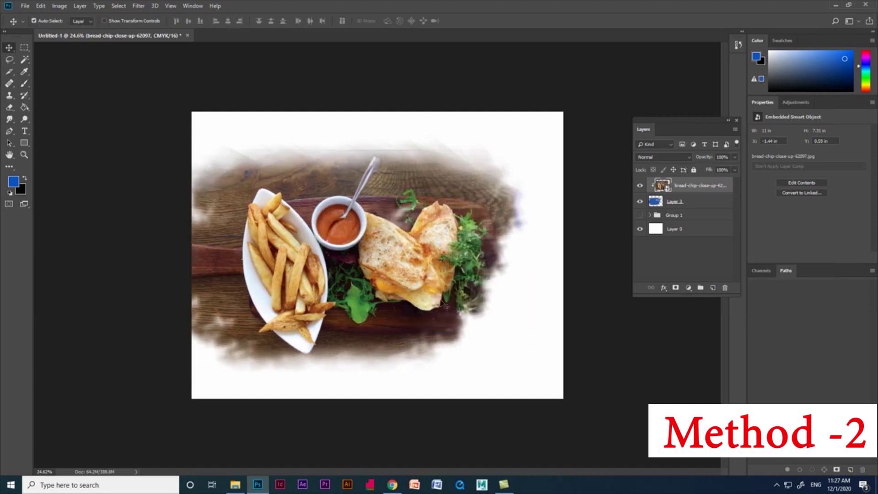